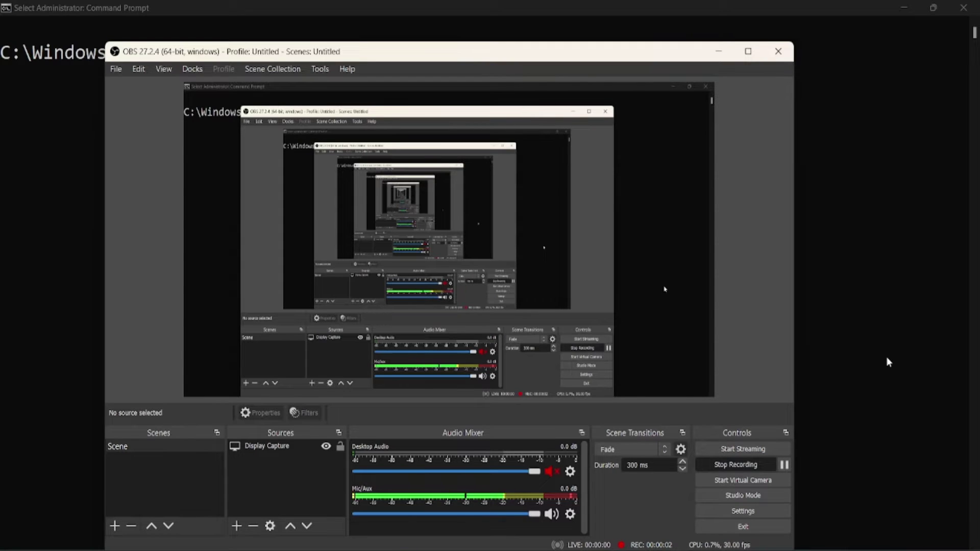
- Focus the Command Prompt window to enter the wsl.exe -l -v listing command
{"action": "left_click", "coordinate": [886, 357]}
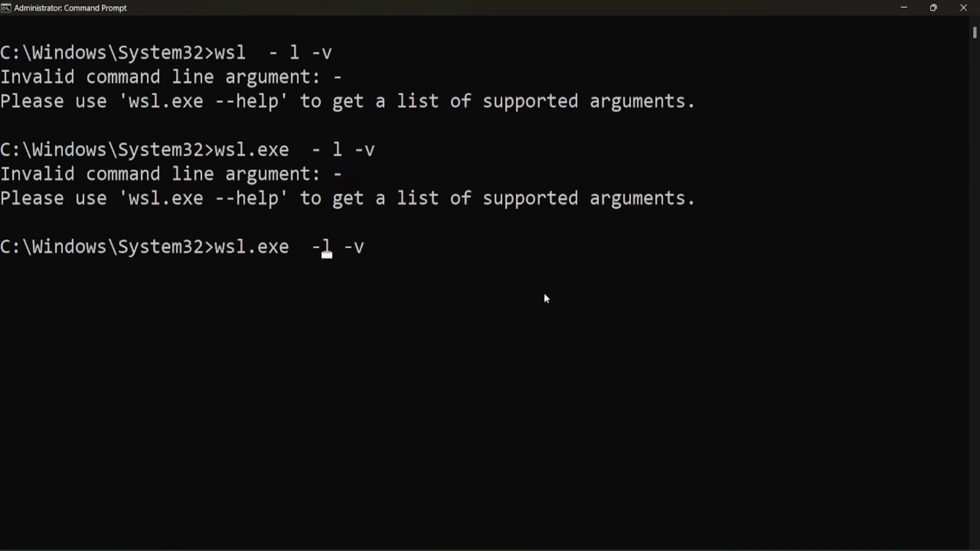
- Run the distribution listing, select Ubuntu-22.04, and recall the last command for editing
{"action": "key", "text": "Return"}
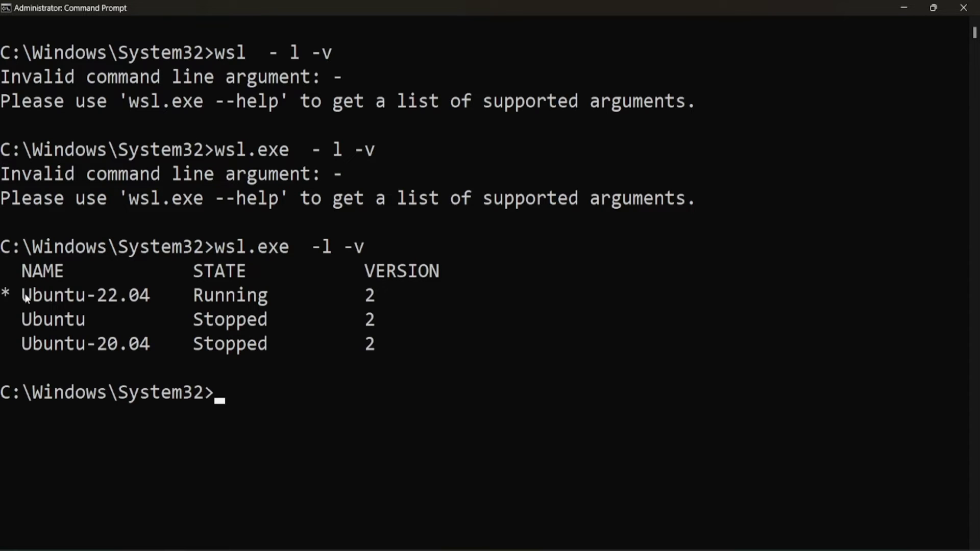
{"action": "left_click_drag", "start_coordinate": [23, 296], "coordinate": [152, 303]}
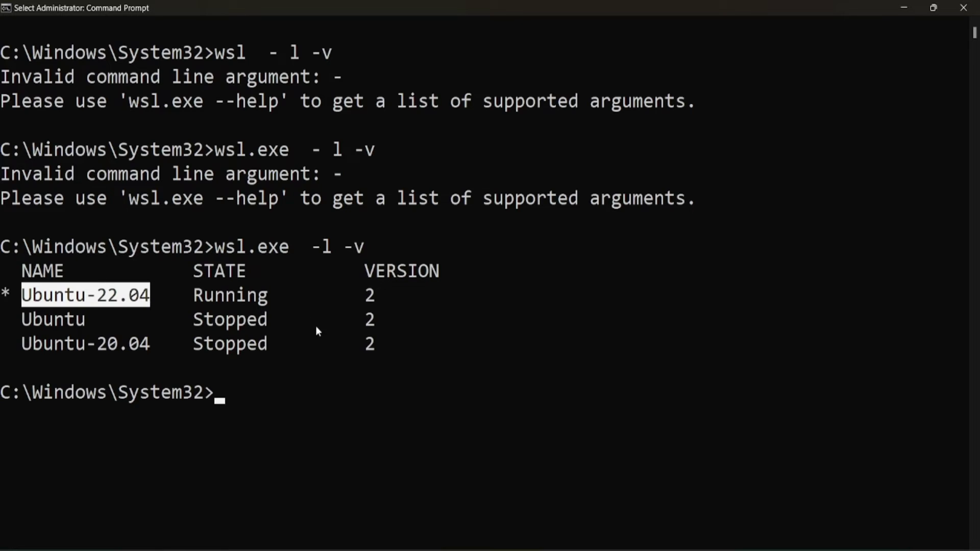
{"action": "key", "text": "Up"}
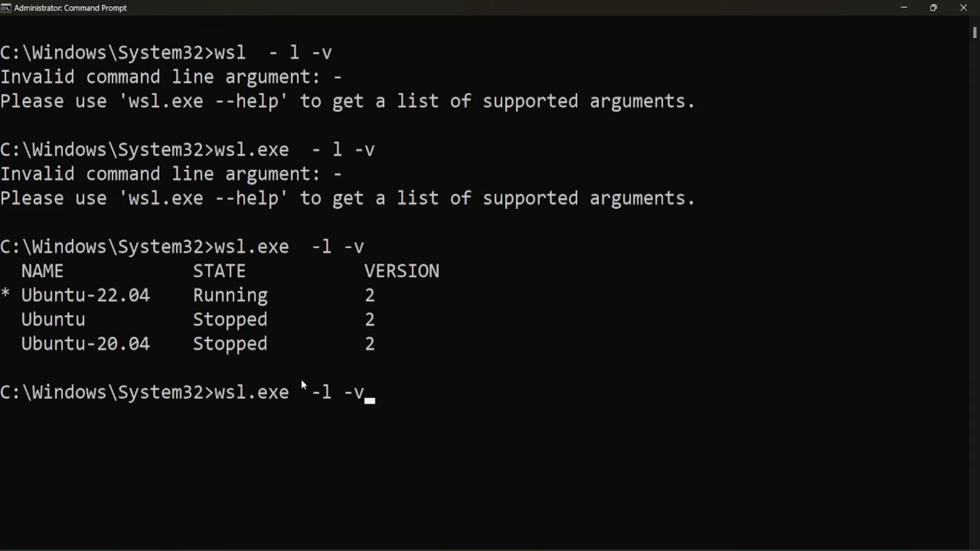
- Run wsl.exe -t Ubuntu-22.04, pasting the distribution name from the listing
{"action": "key", "text": "BackSpace"}
{"action": "key", "text": "BackSpace"}
{"action": "key", "text": "BackSpace"}
{"action": "key", "text": "BackSpace"}
{"action": "type", "text": "t"}
{"action": "left_click_drag", "start_coordinate": [21, 296], "coordinate": [149, 295]}
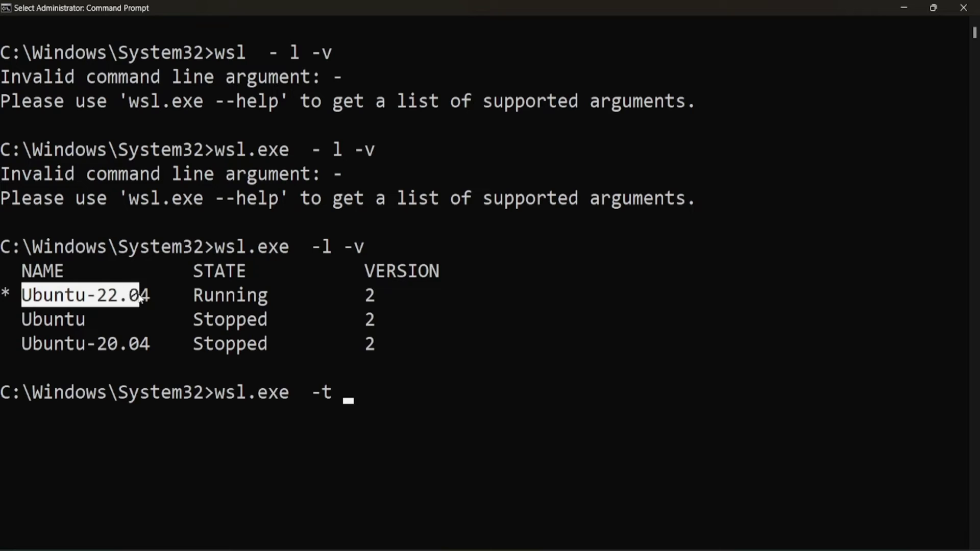
{"action": "right_click", "coordinate": [317, 301]}
{"action": "right_click", "coordinate": [349, 314]}
{"action": "key", "text": "Return"}
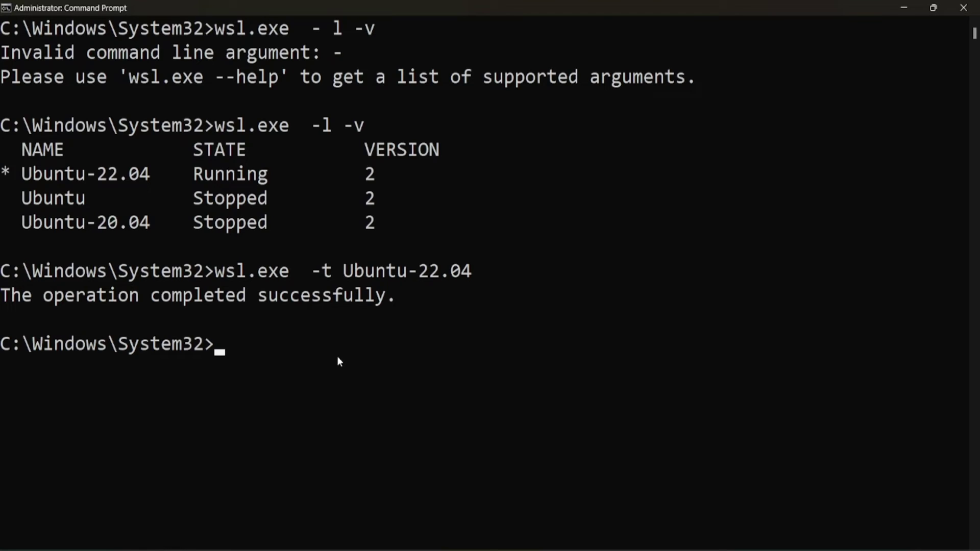
- Rerun wsl.exe -l -v until Ubuntu-22.04 shows Stopped, then select its name
{"action": "key", "text": "Up"}
{"action": "key", "text": "Up"}
{"action": "key", "text": "Return"}
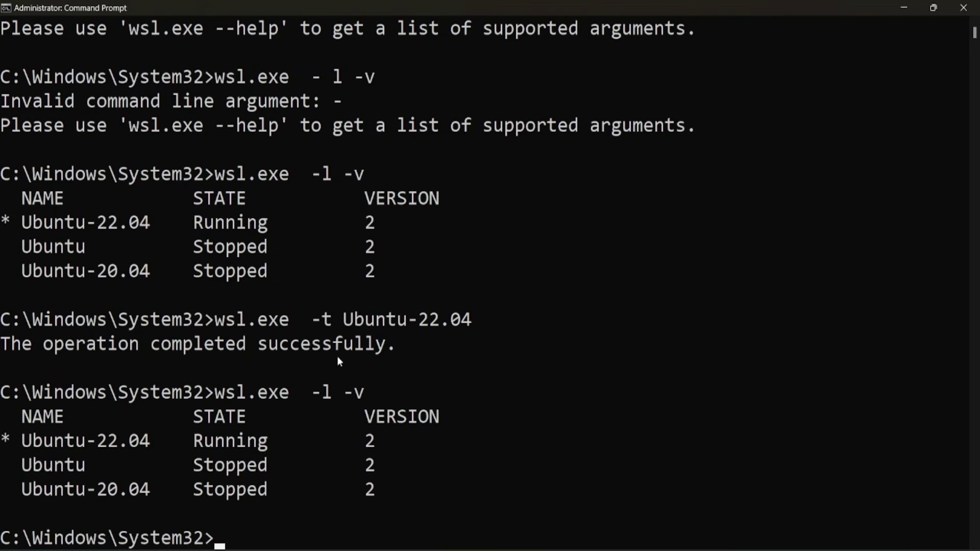
{"action": "key", "text": "Return"}
{"action": "key", "text": "Up"}
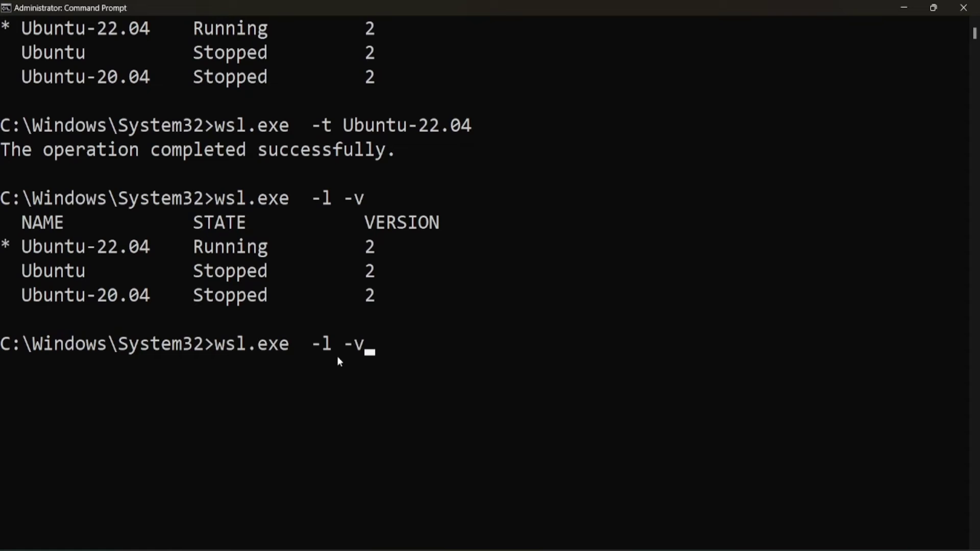
{"action": "key", "text": "Return"}
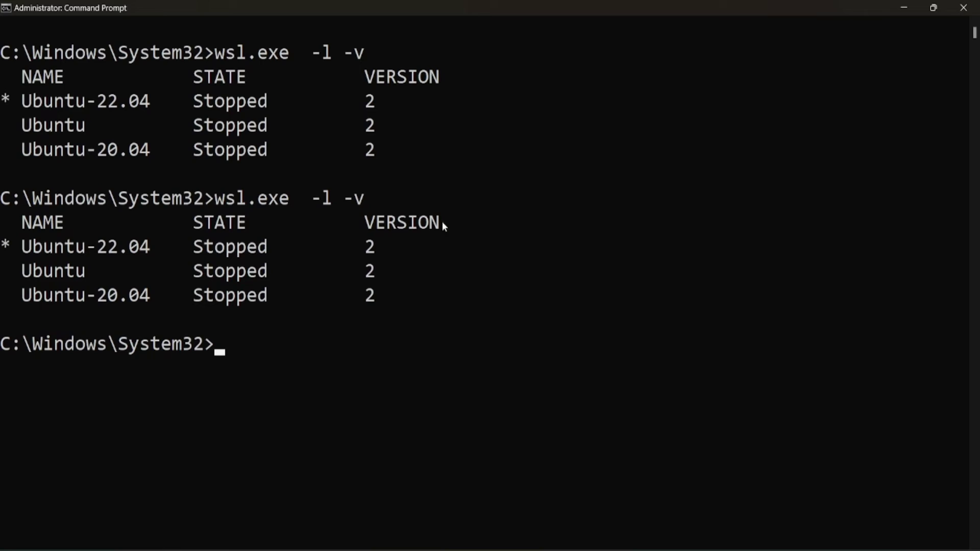
{"action": "left_click_drag", "start_coordinate": [22, 247], "coordinate": [150, 246]}
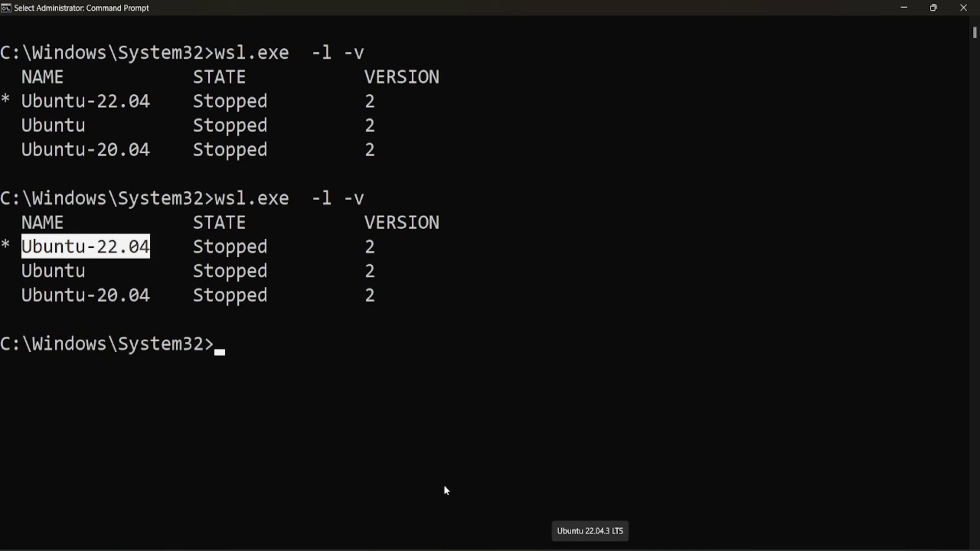
- Run wsl -d Ubuntu-22.04, pasting the name, to launch a Linux shell in System32
{"action": "left_click", "coordinate": [393, 462]}
{"action": "type", "text": "wsl "}
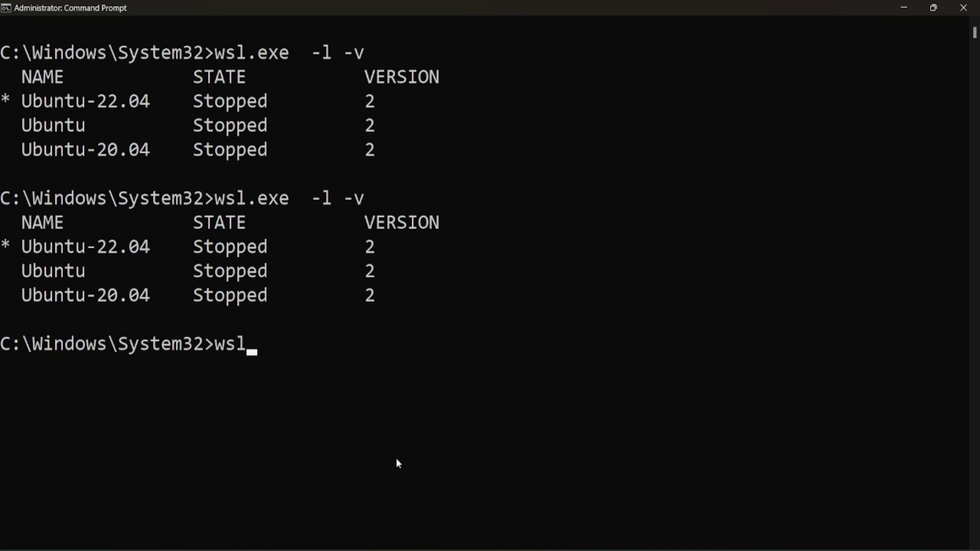
{"action": "type", "text": "-d"}
{"action": "left_click_drag", "start_coordinate": [23, 246], "coordinate": [151, 247]}
{"action": "right_click", "coordinate": [297, 259]}
{"action": "left_click_drag", "start_coordinate": [23, 247], "coordinate": [155, 253]}
{"action": "right_click", "coordinate": [155, 253]}
{"action": "right_click", "coordinate": [155, 252]}
{"action": "key", "text": "Return"}
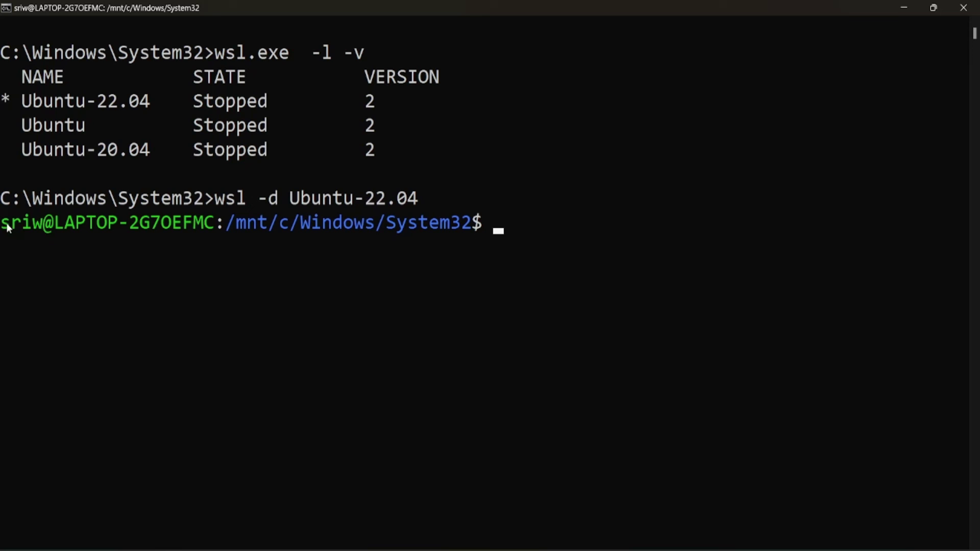
- Run cd ~ at the bash prompt to move to the Linux home directory
{"action": "left_click_drag", "start_coordinate": [2, 223], "coordinate": [50, 223]}
{"action": "left_click", "coordinate": [230, 245]}
{"action": "type", "text": "c"}
{"action": "type", "text": "d ~"}
{"action": "key", "text": "Return"}
{"action": "scroll", "coordinate": [231, 240], "scroll_direction": "down", "scroll_amount": 1}
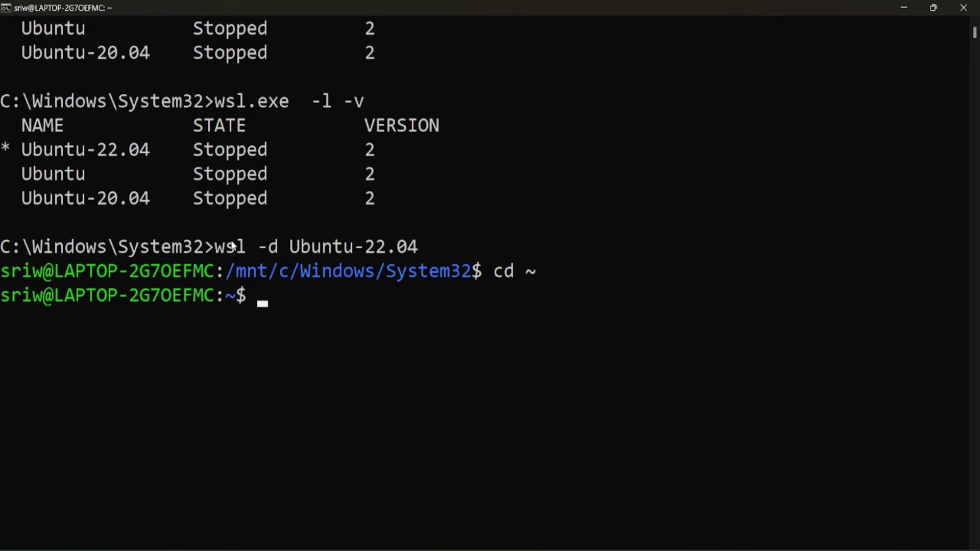